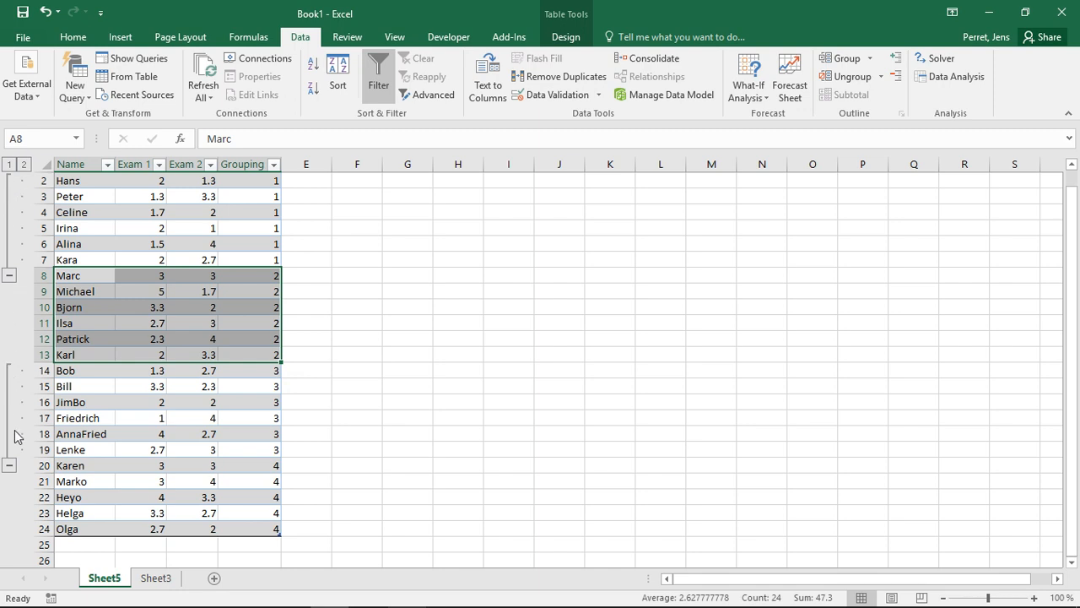
Ungroup all the table's data rows, from row 2 through row 24
{"action": "left_click", "coordinate": [83, 199]}
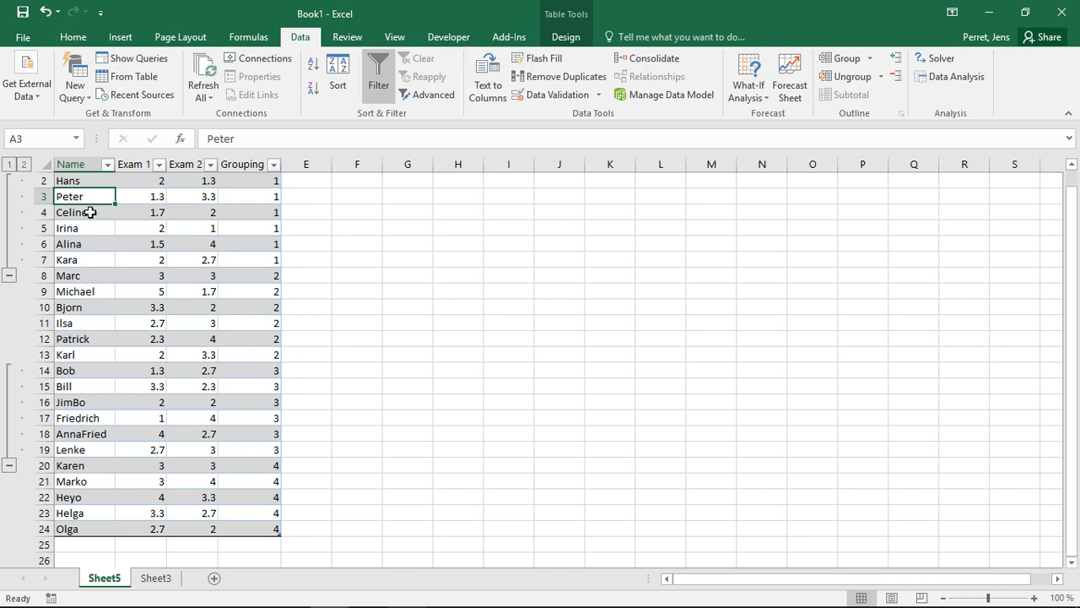
{"action": "left_click", "coordinate": [81, 181]}
{"action": "left_click_drag", "start_coordinate": [80, 180], "coordinate": [258, 527]}
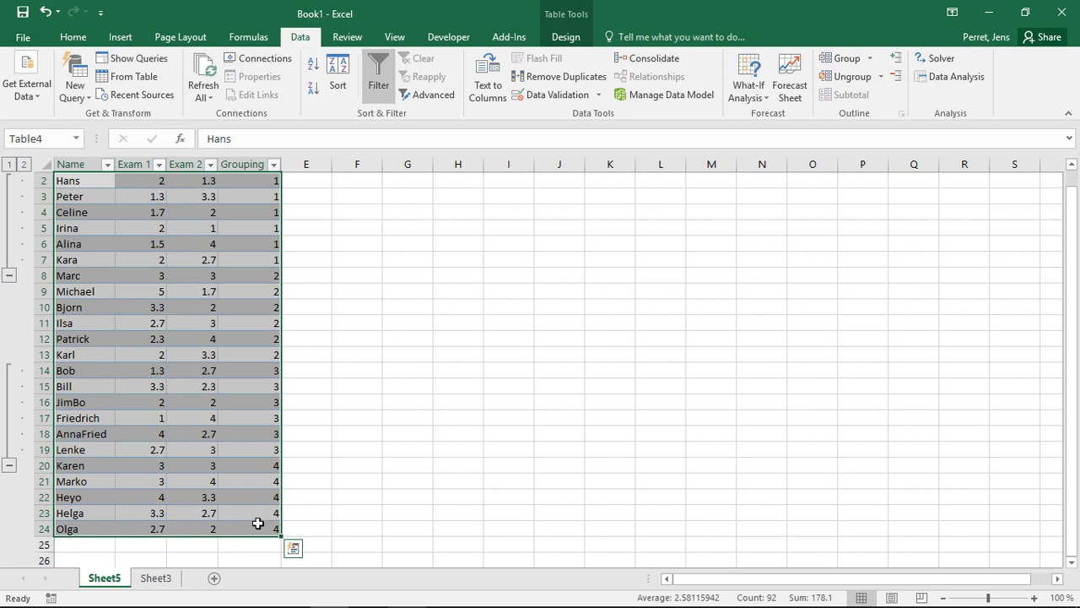
{"action": "left_click", "coordinate": [848, 77]}
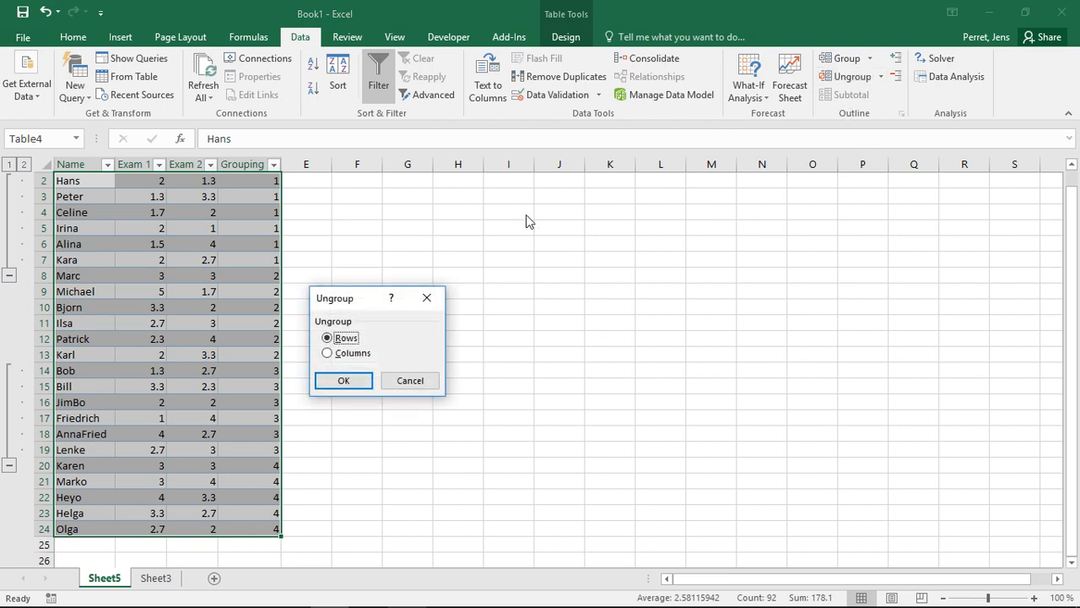
{"action": "left_click", "coordinate": [327, 384]}
{"action": "left_click", "coordinate": [172, 333]}
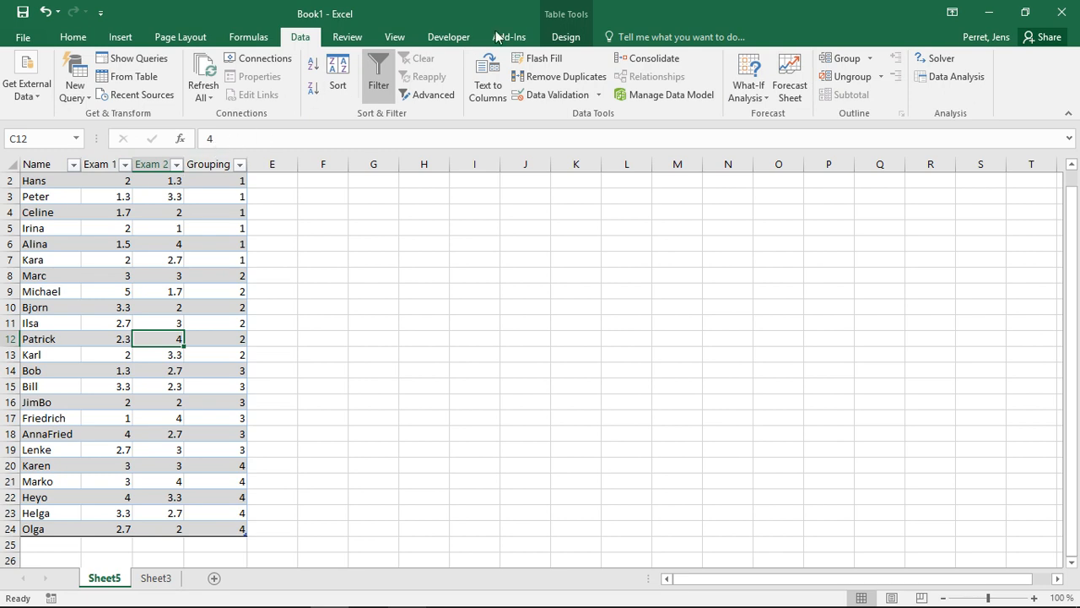
Add a total row to the table and make its Exam 1 cell calculate the Average
{"action": "left_click", "coordinate": [564, 37]}
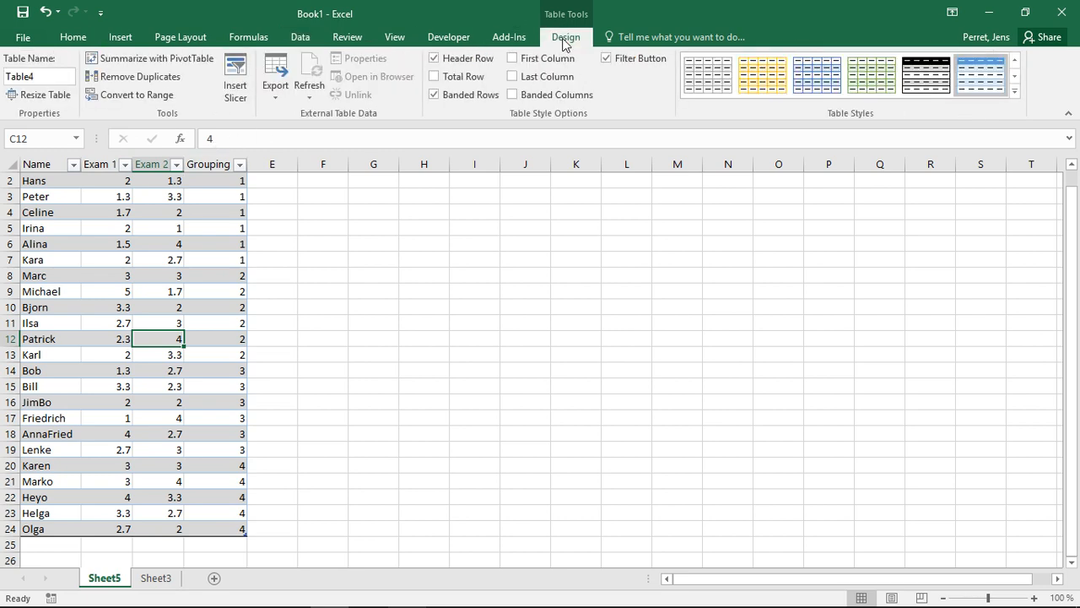
{"action": "left_click", "coordinate": [473, 77]}
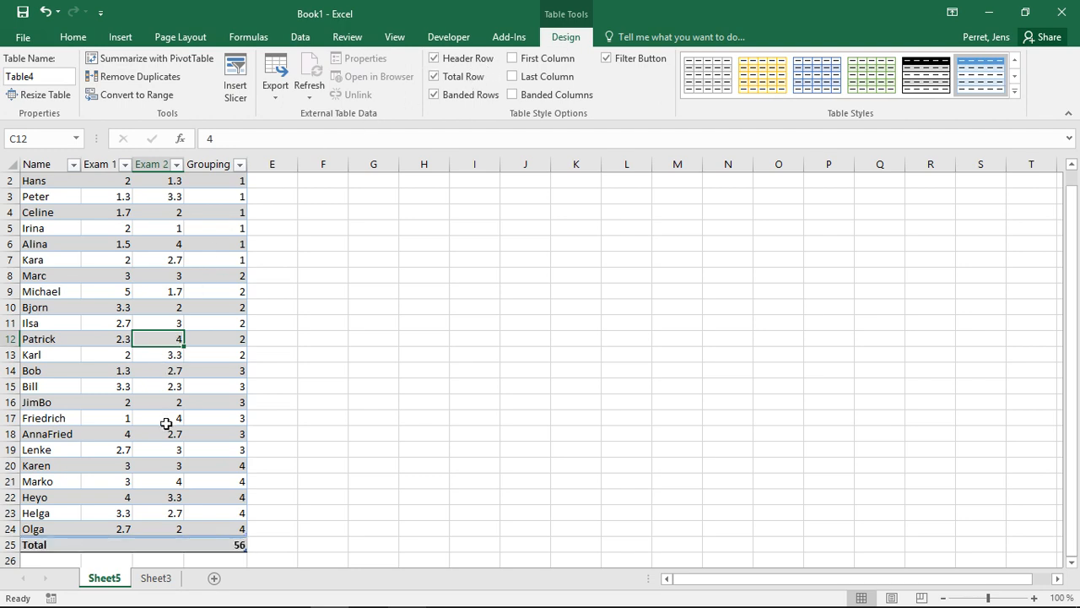
{"action": "left_click", "coordinate": [99, 544]}
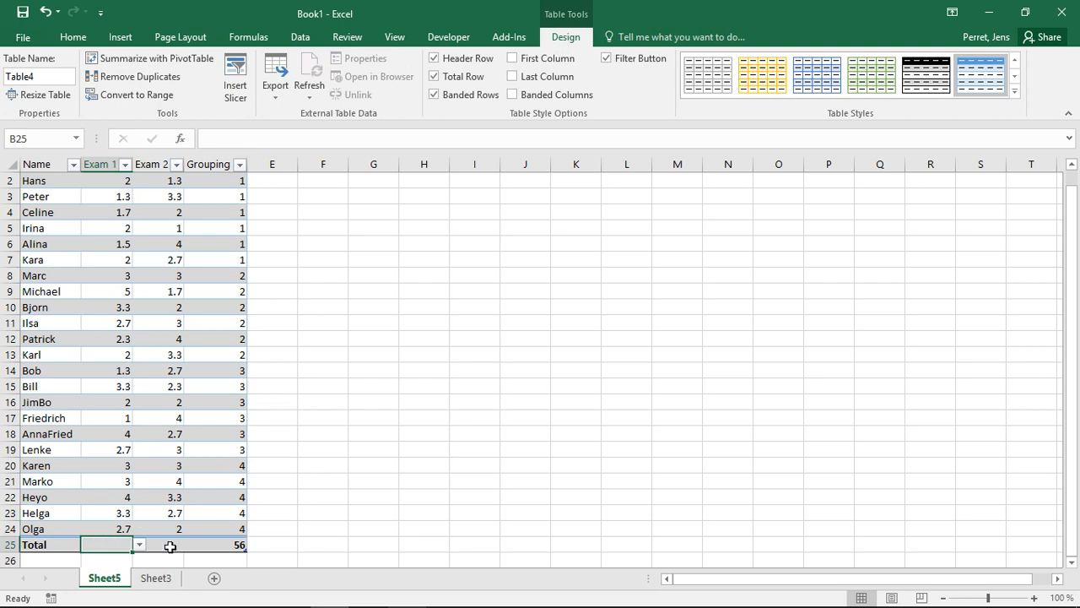
{"action": "left_click", "coordinate": [138, 545]}
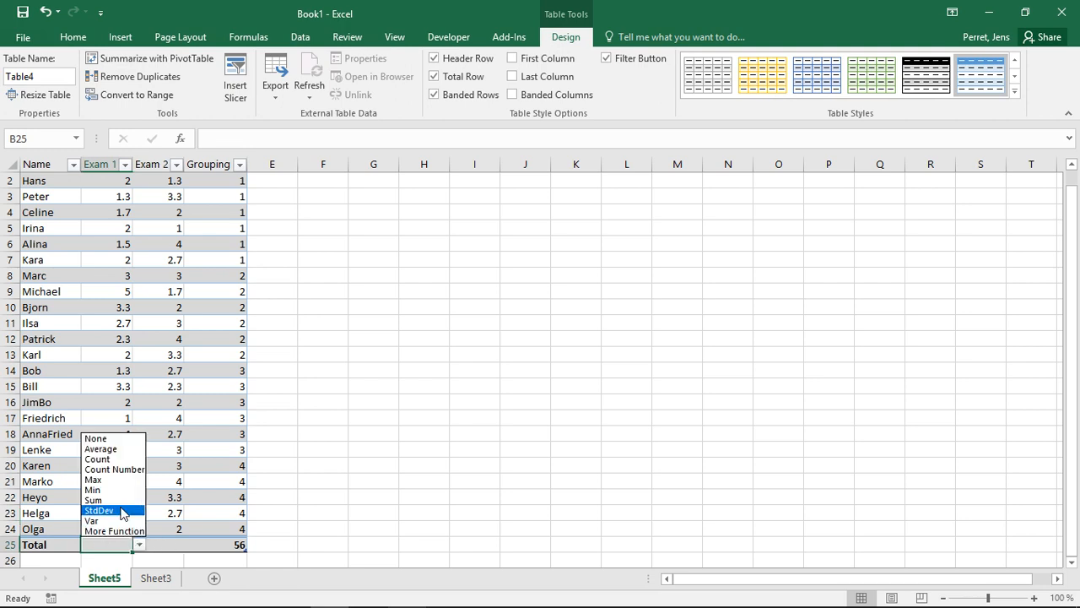
{"action": "left_click", "coordinate": [118, 450]}
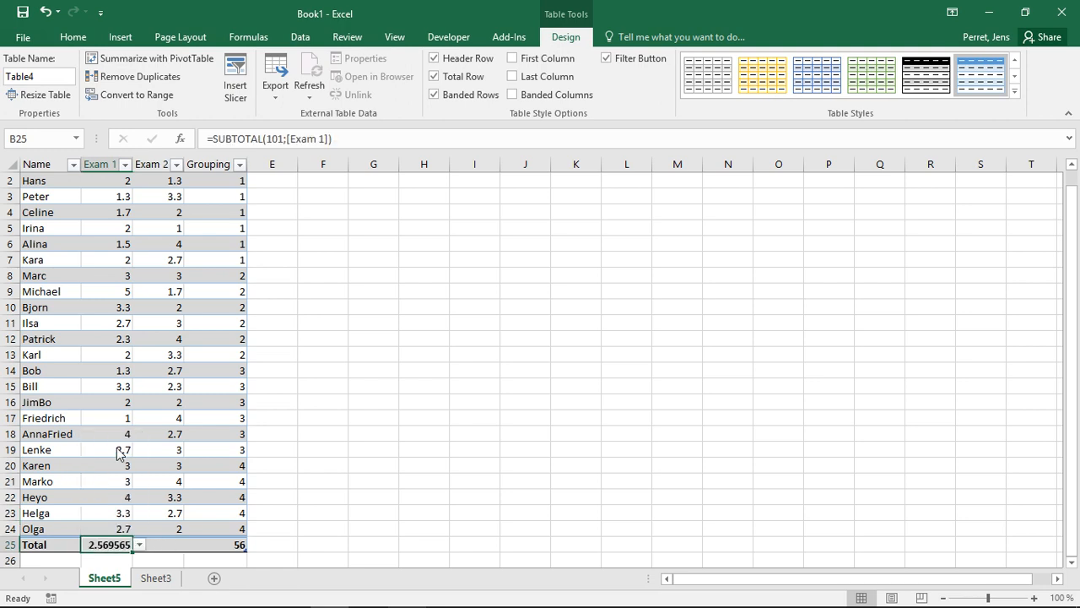
In the total row, set the Exam 2 cell to Average and the Grouping cell to None
{"action": "left_click", "coordinate": [175, 555]}
{"action": "left_click", "coordinate": [179, 545]}
{"action": "left_click", "coordinate": [191, 544]}
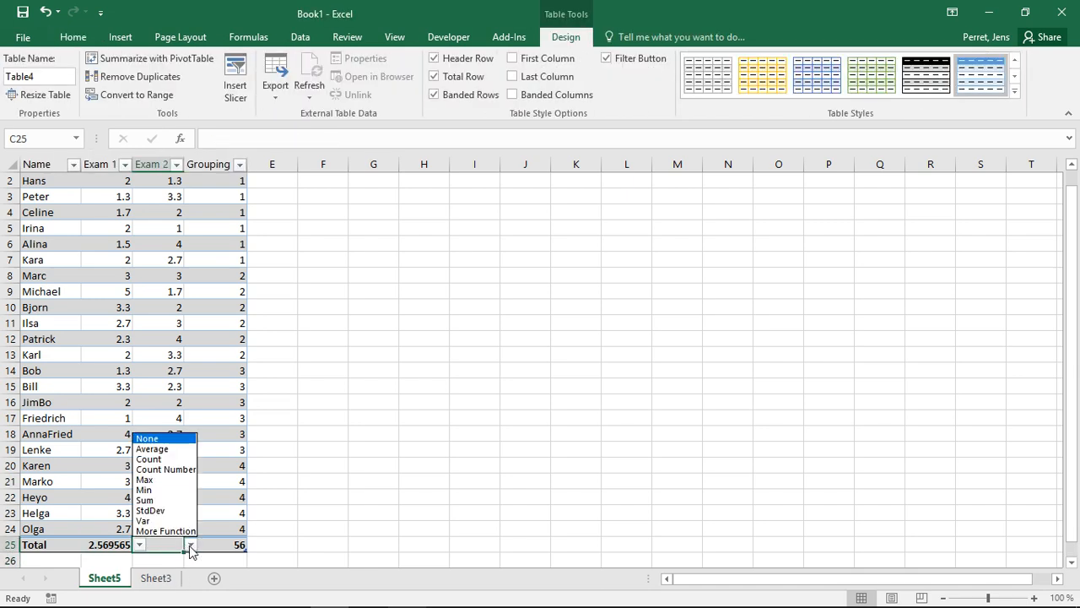
{"action": "left_click", "coordinate": [157, 449]}
{"action": "left_click", "coordinate": [237, 540]}
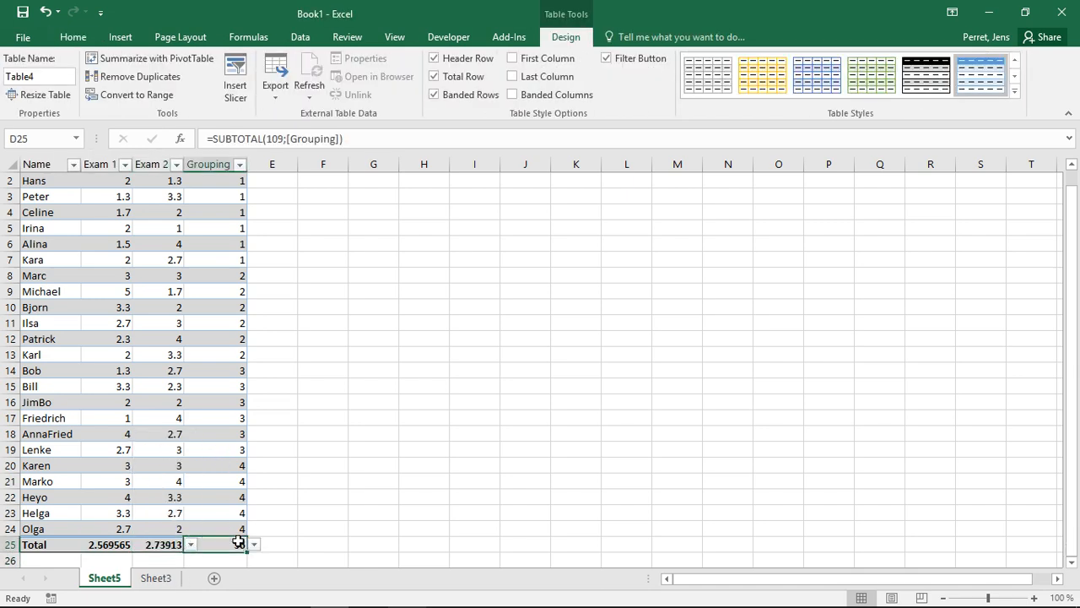
{"action": "left_click", "coordinate": [254, 545]}
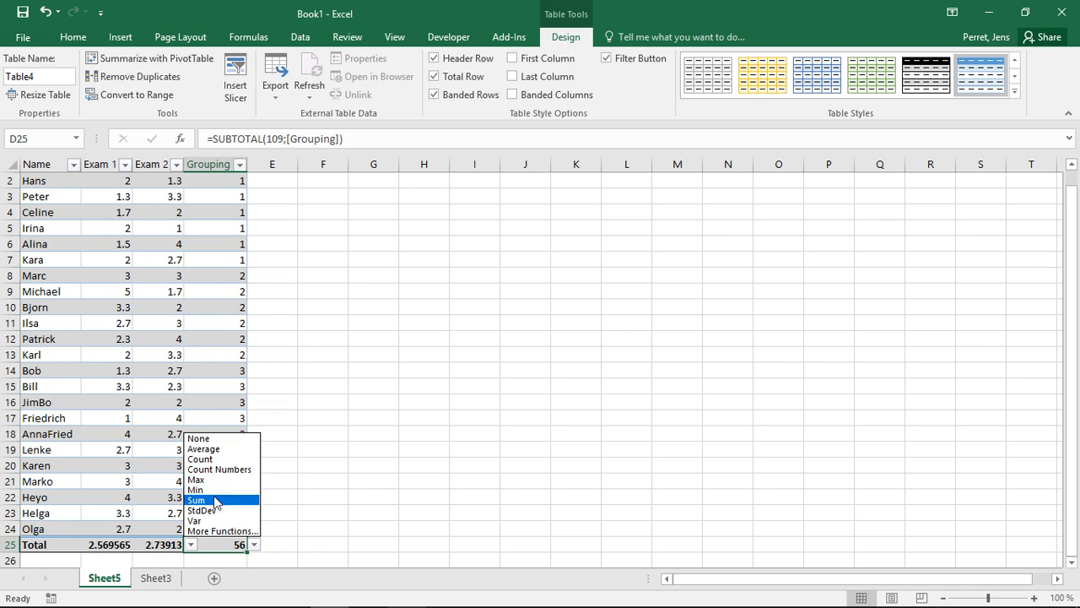
{"action": "left_click", "coordinate": [199, 438]}
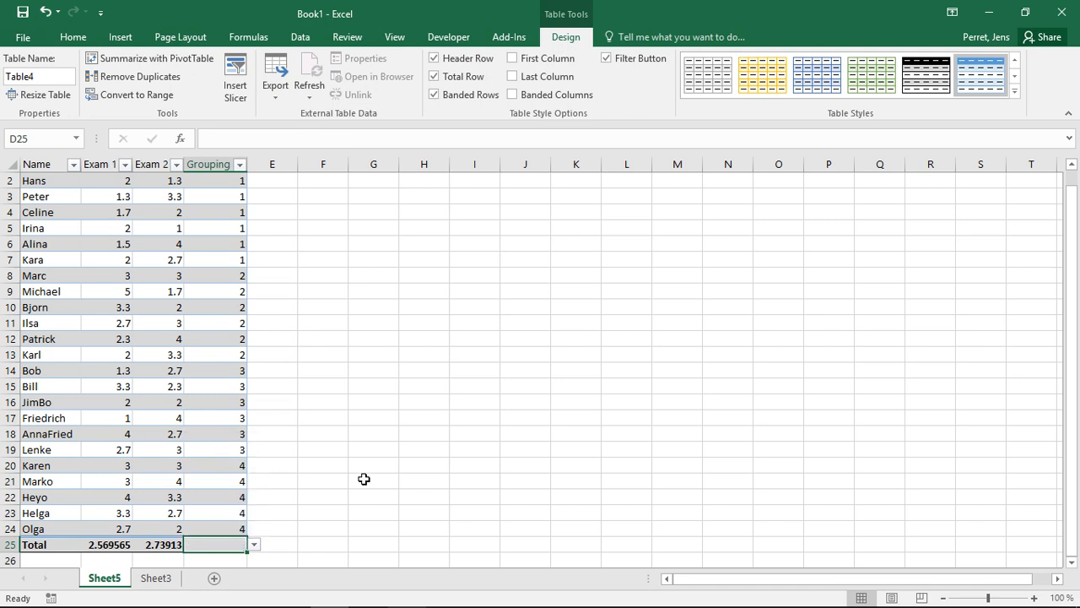
{"action": "left_click", "coordinate": [364, 479]}
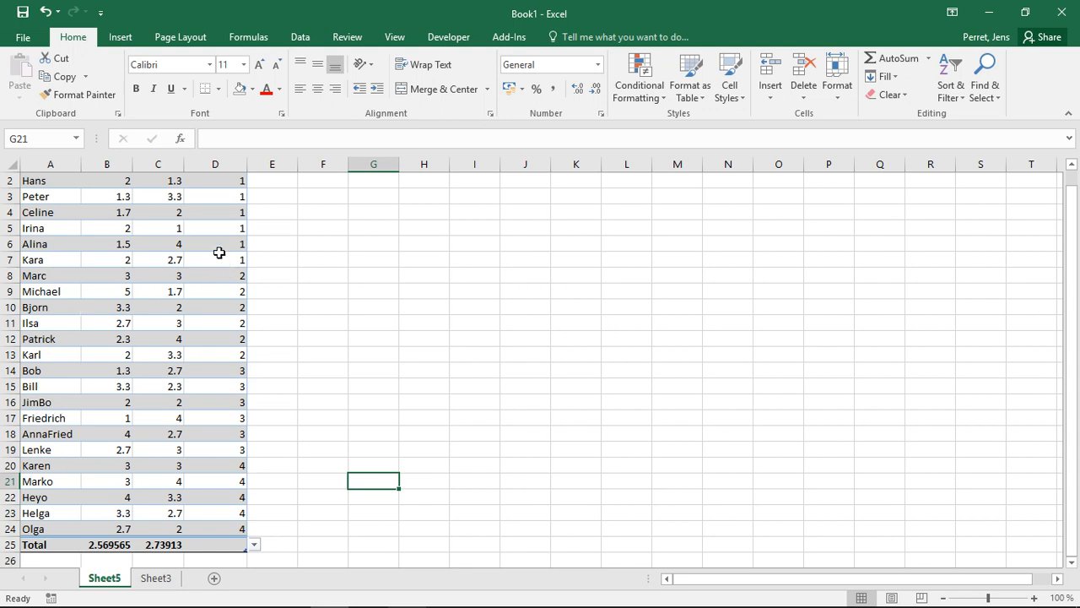
Convert the exam table to a normal range
{"action": "left_click", "coordinate": [217, 191]}
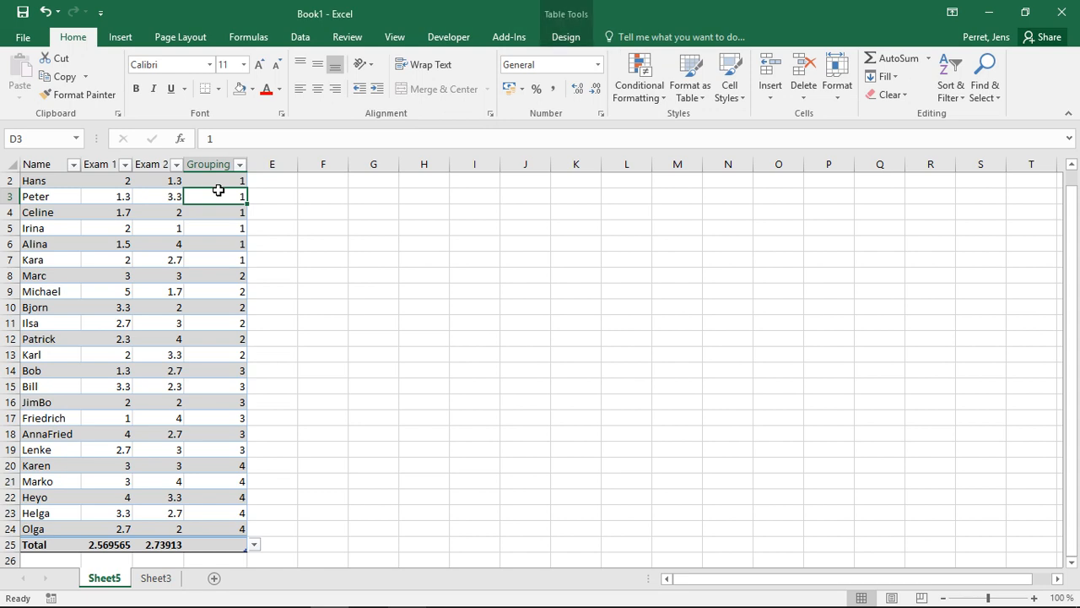
{"action": "key", "text": "Up"}
{"action": "key", "text": "Up"}
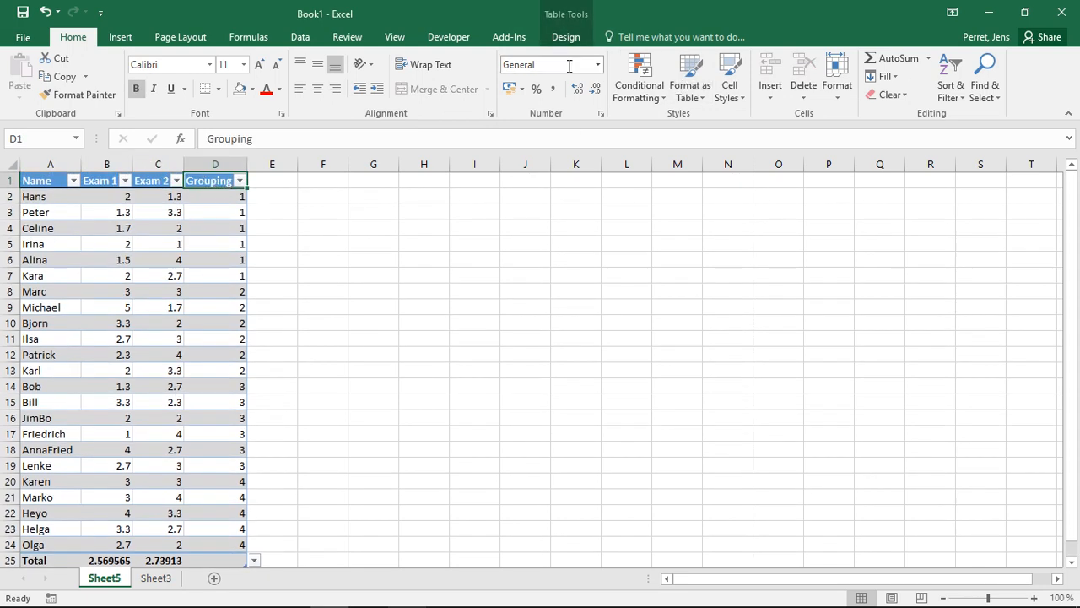
{"action": "left_click", "coordinate": [296, 37]}
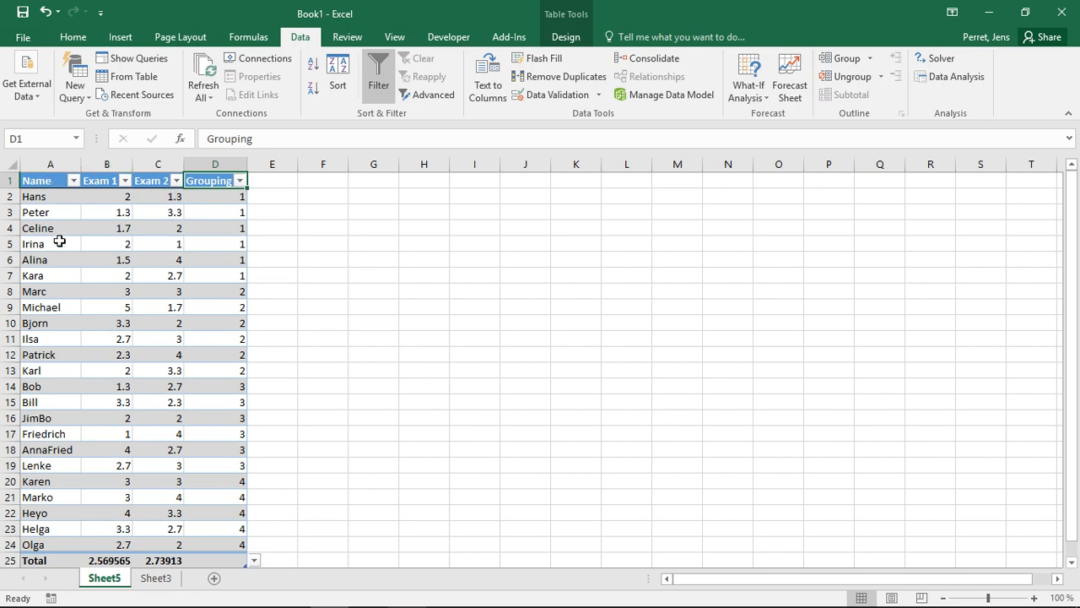
{"action": "right_click", "coordinate": [209, 259]}
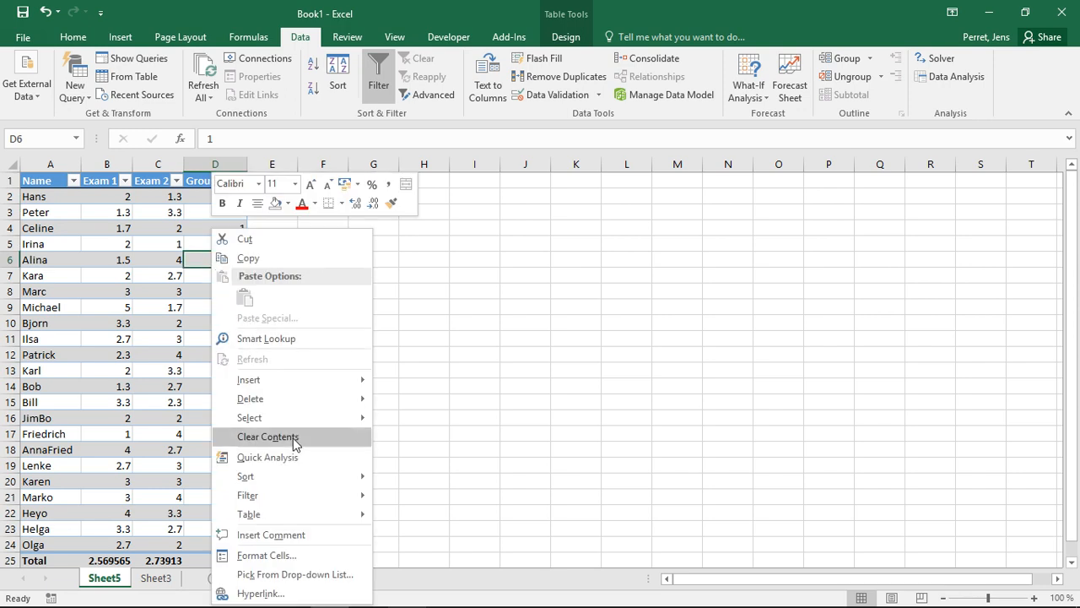
{"action": "mouse_move", "coordinate": [314, 516]}
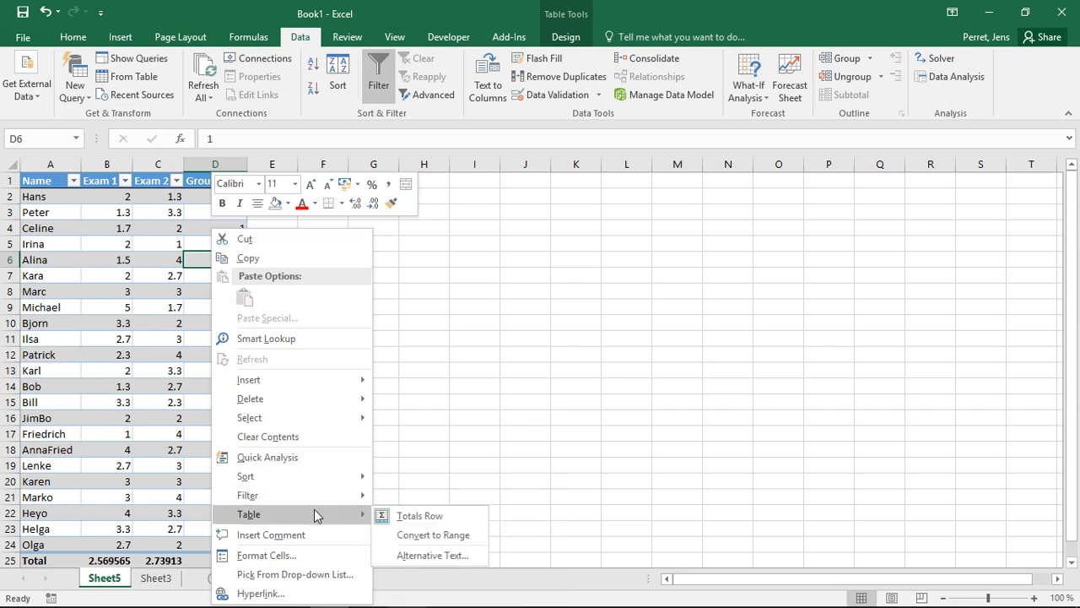
{"action": "left_click", "coordinate": [414, 537]}
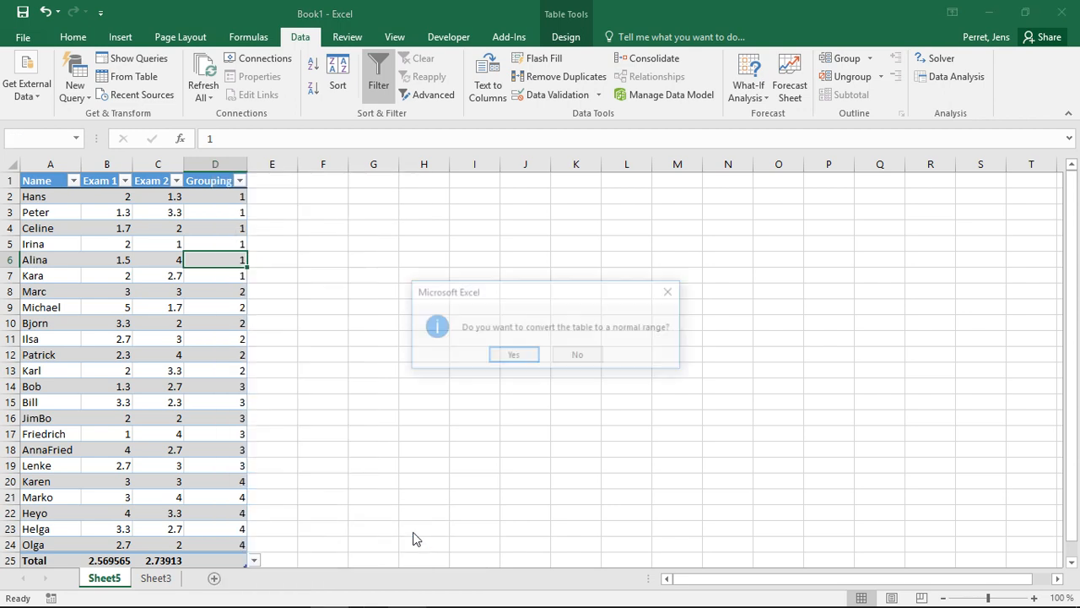
{"action": "left_click", "coordinate": [512, 356]}
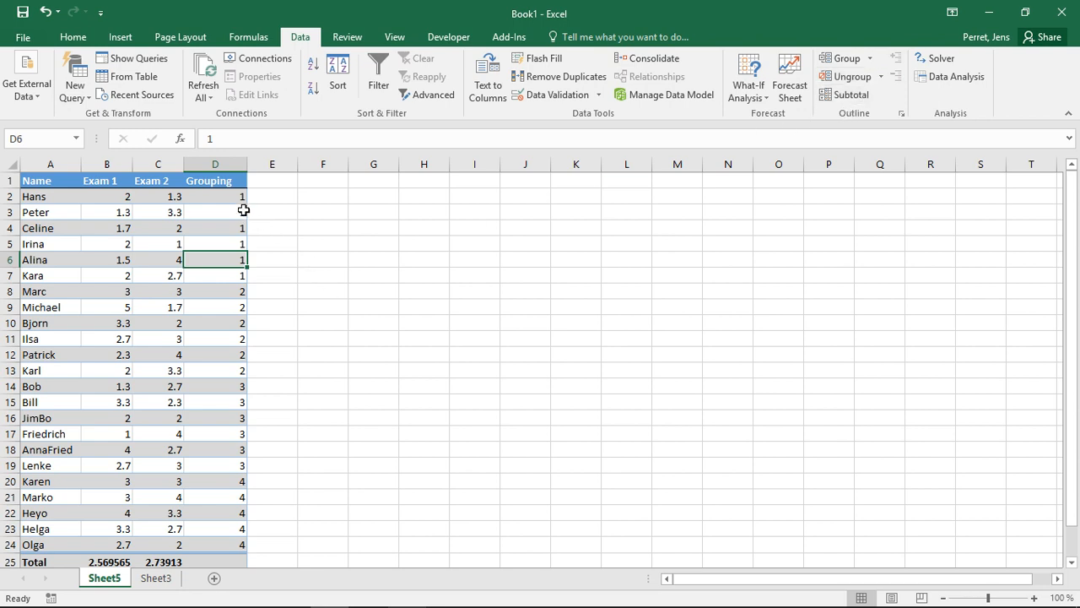
Insert subtotals at each change in Grouping, using the Average function on the Grouping column
{"action": "left_click", "coordinate": [218, 184]}
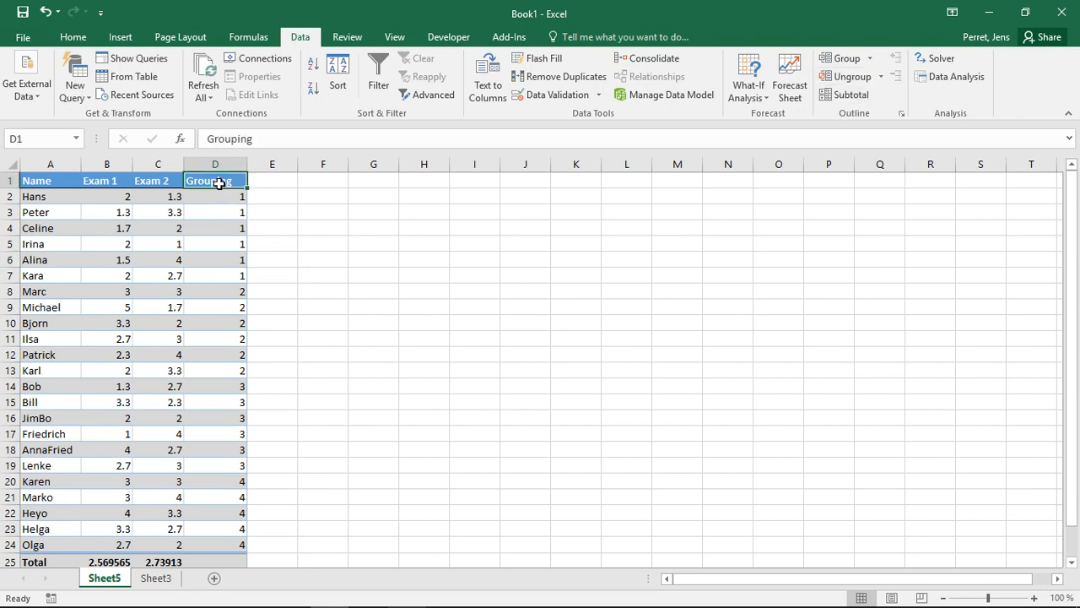
{"action": "left_click", "coordinate": [851, 95]}
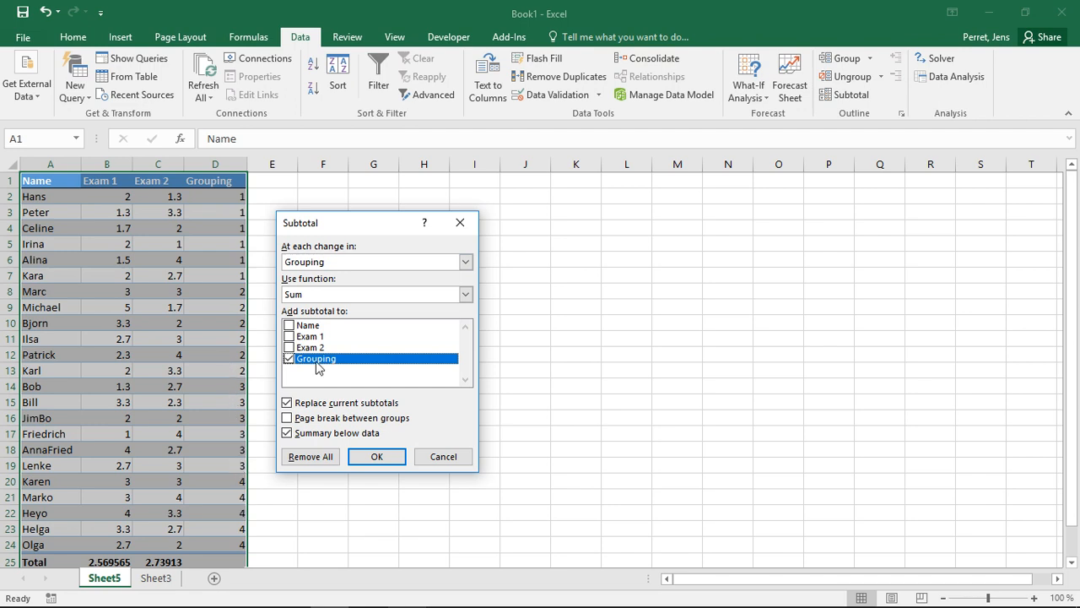
{"action": "left_click", "coordinate": [382, 265]}
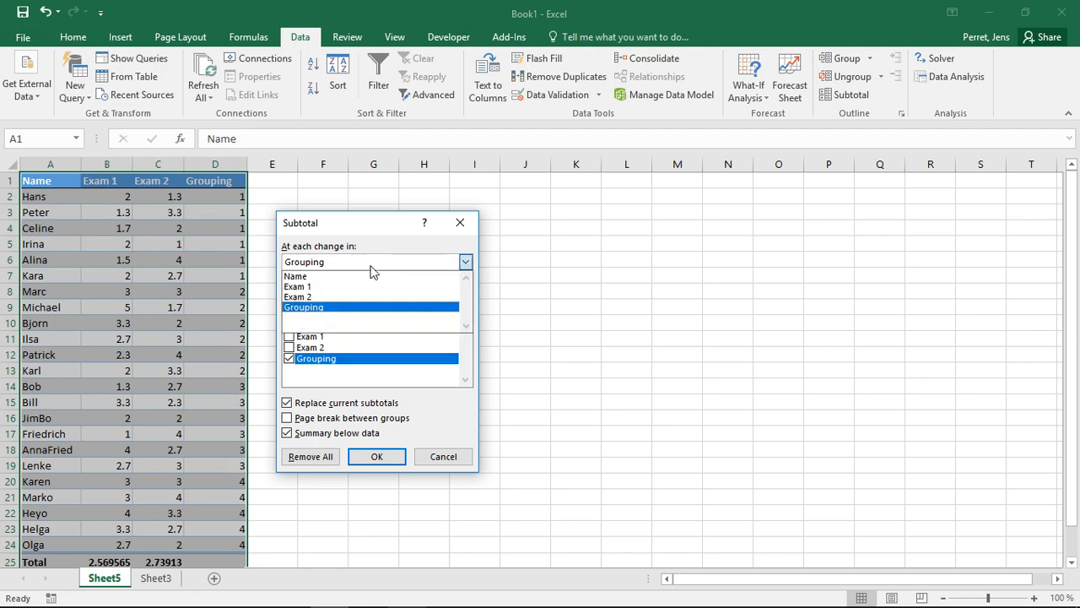
{"action": "left_click", "coordinate": [341, 308]}
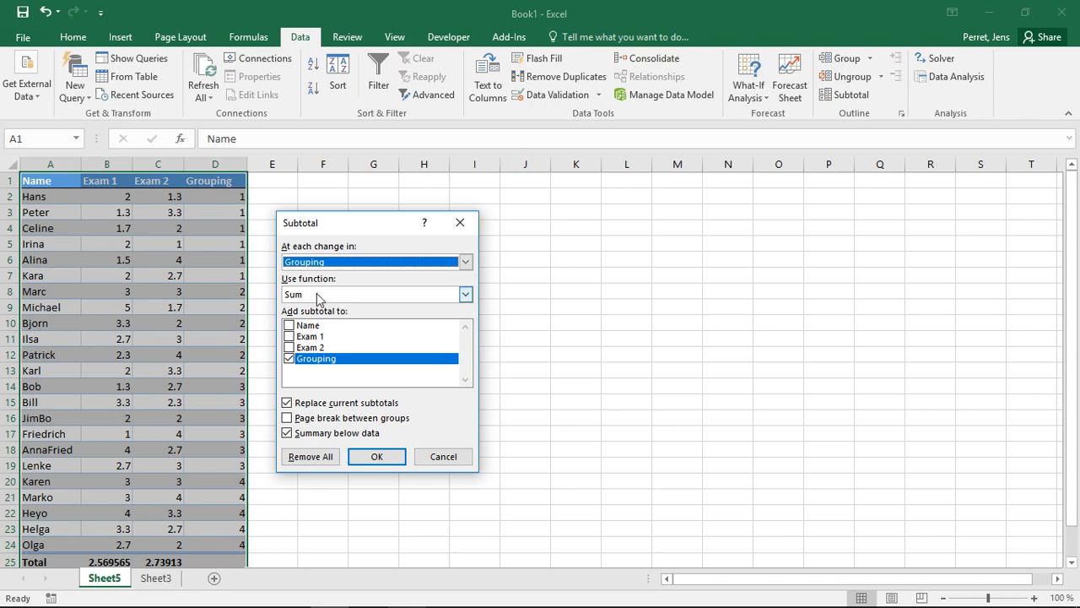
{"action": "left_click", "coordinate": [317, 293]}
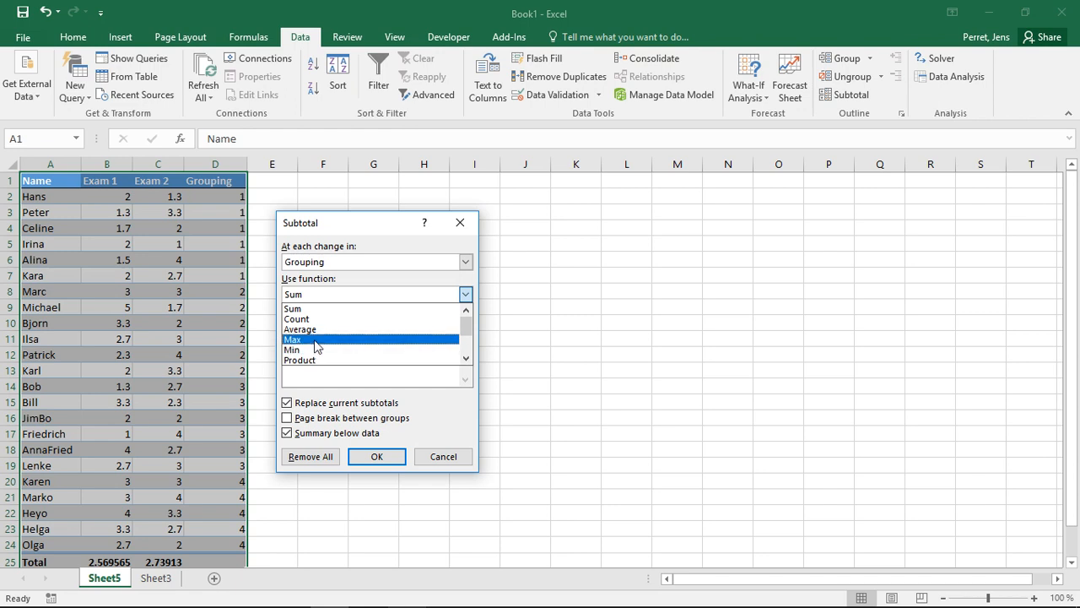
{"action": "left_click", "coordinate": [312, 330]}
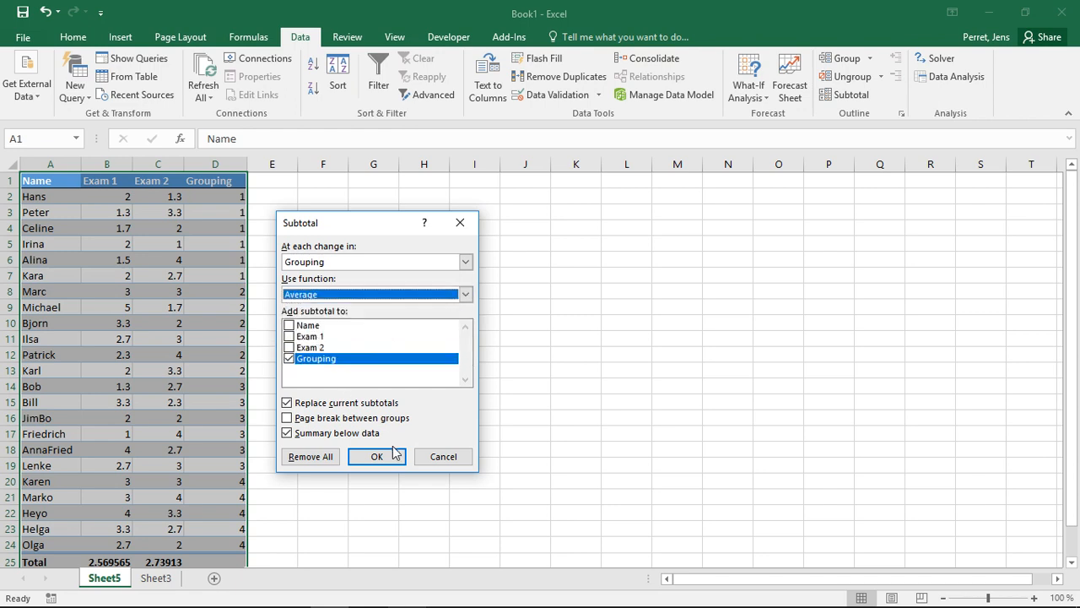
{"action": "left_click", "coordinate": [376, 457]}
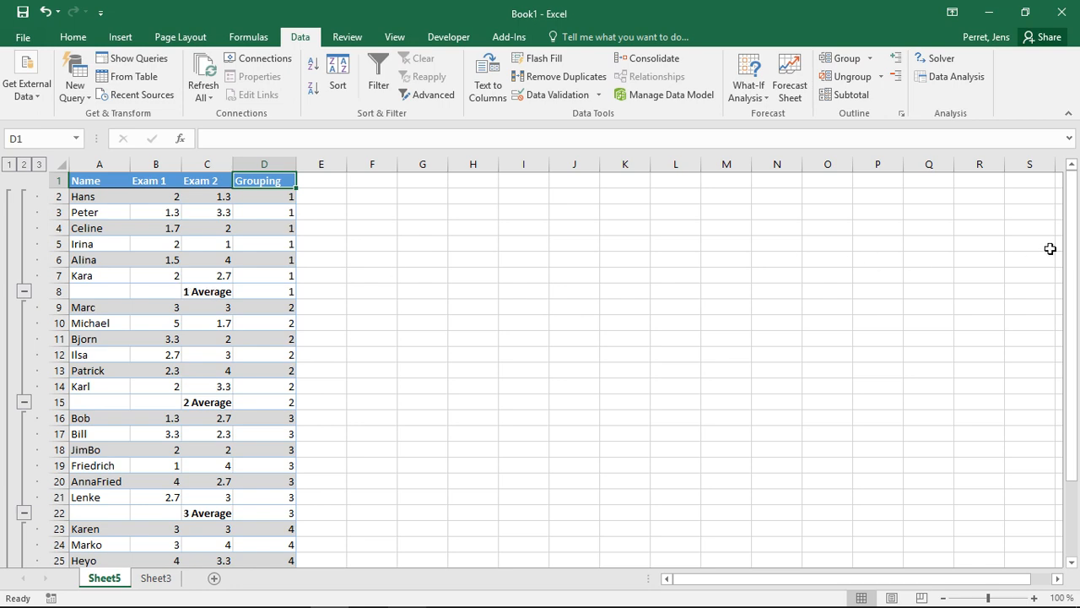
Collapse the detail rows of all four groups so only their average rows and the grand average show
{"action": "left_click_drag", "start_coordinate": [1072, 237], "coordinate": [1054, 364]}
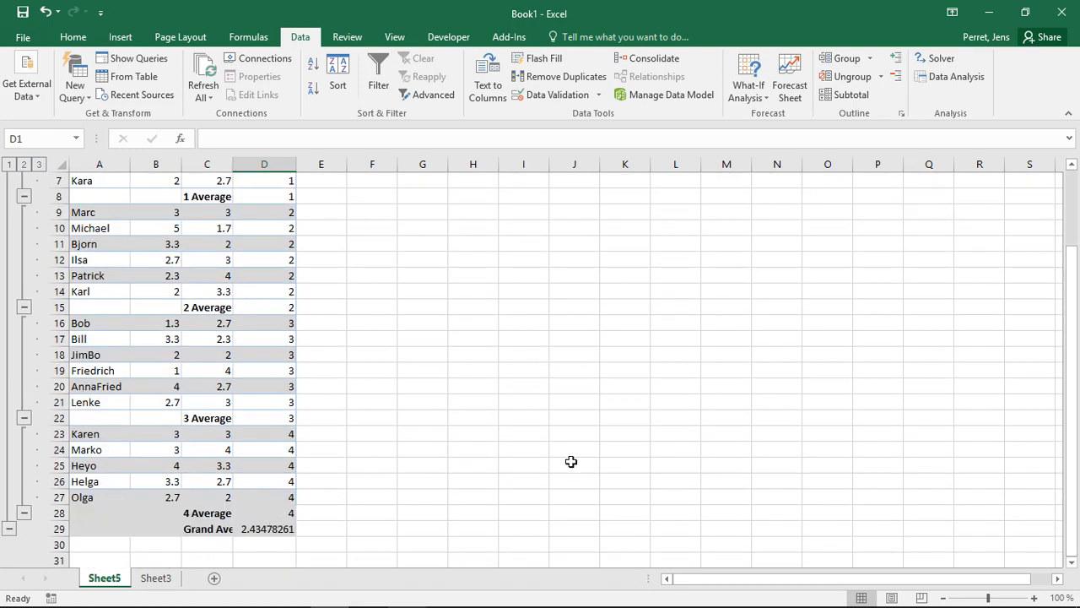
{"action": "left_click_drag", "start_coordinate": [1070, 363], "coordinate": [1044, 291]}
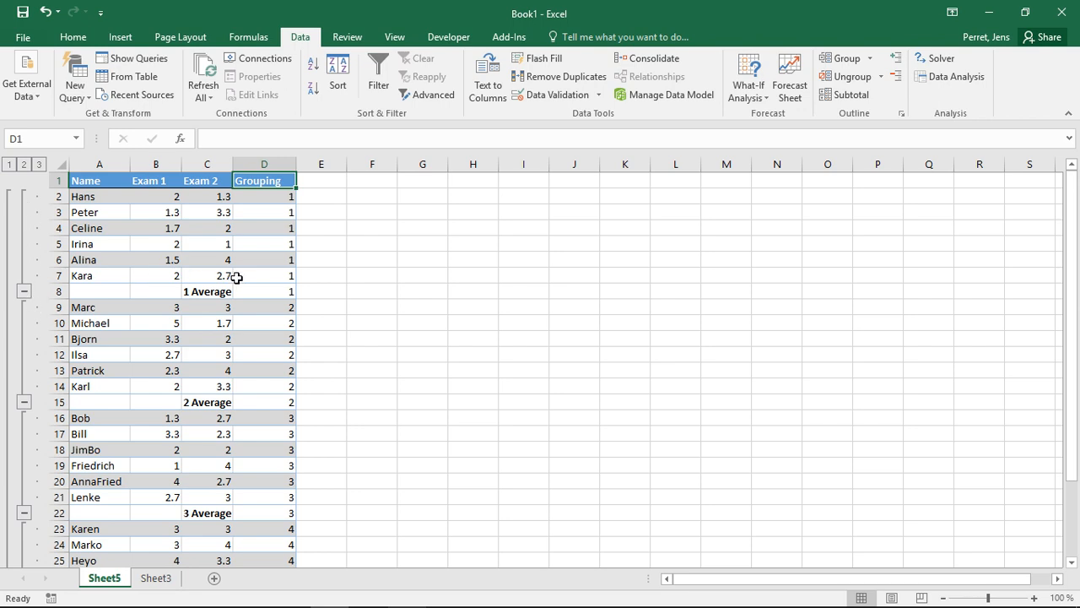
{"action": "left_click", "coordinate": [24, 293]}
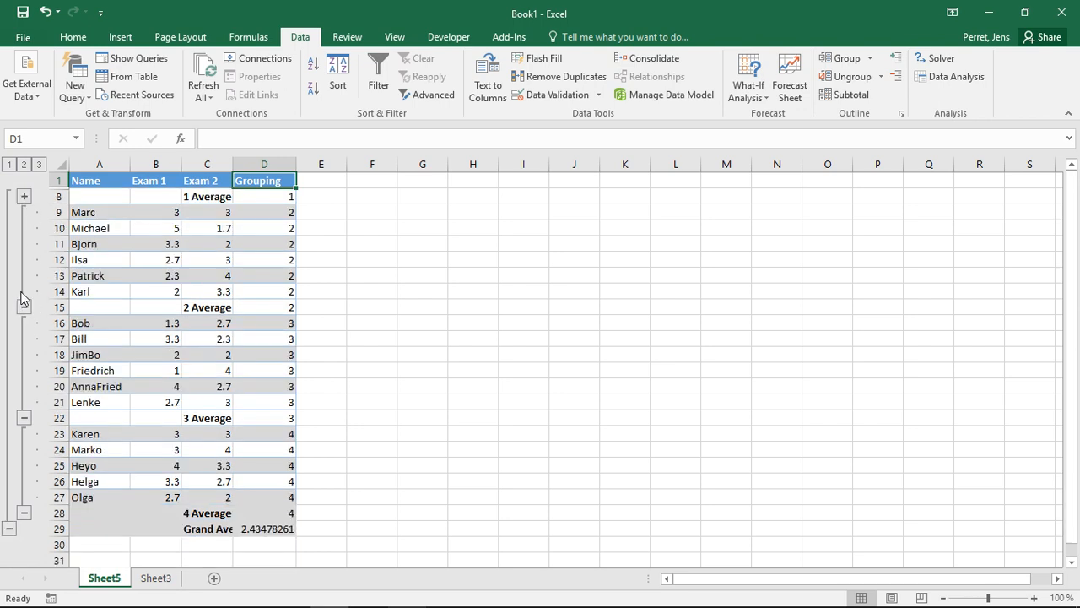
{"action": "left_click", "coordinate": [24, 306]}
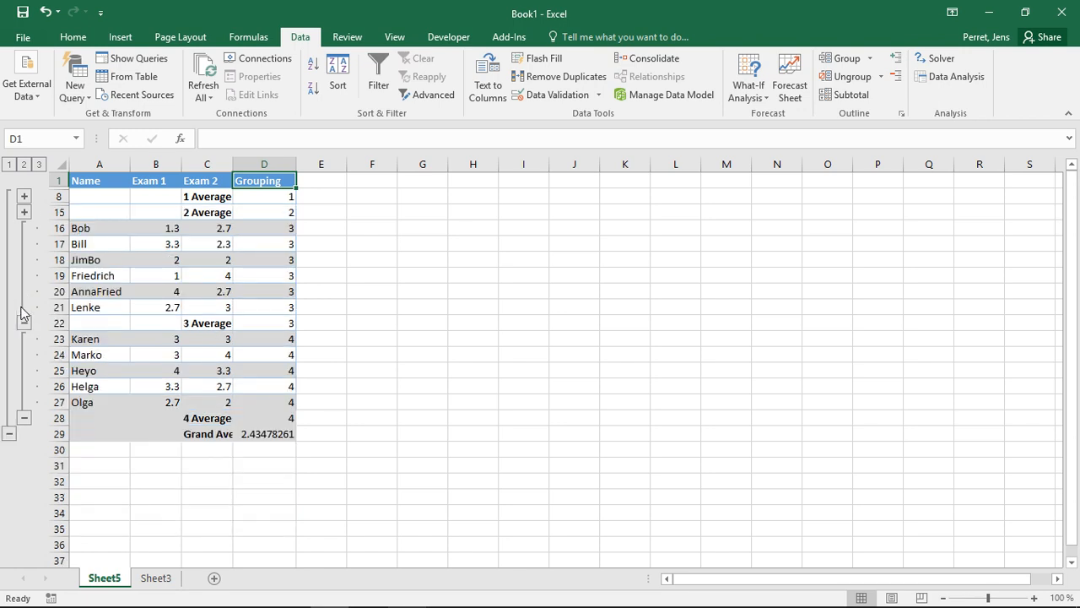
{"action": "left_click", "coordinate": [24, 322]}
{"action": "left_click", "coordinate": [24, 323]}
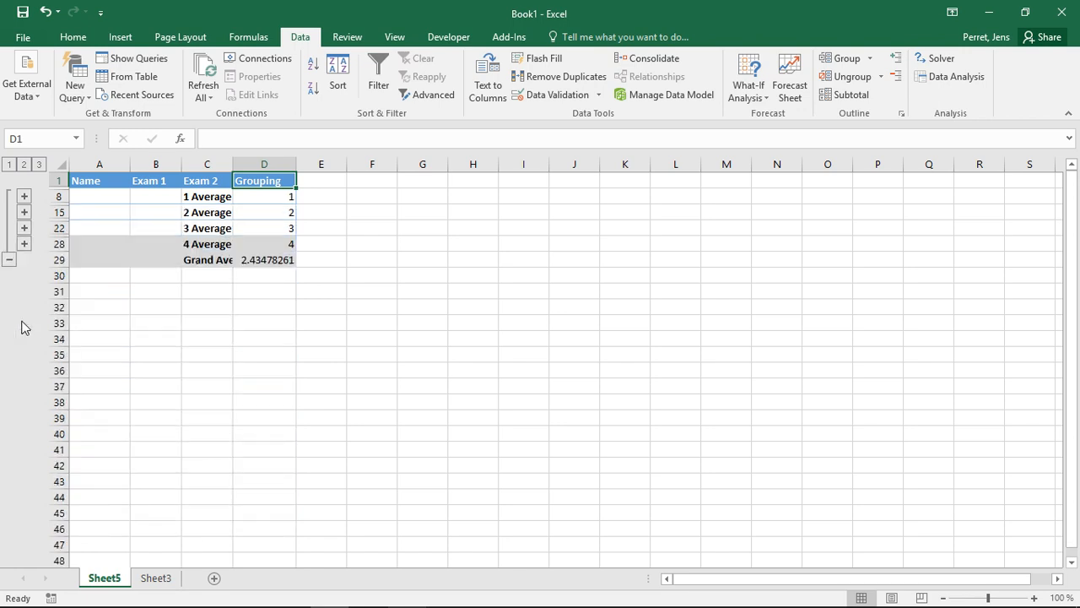
Collapse the outline to the grand average, reopen that level, and expand the detail rows of group 1
{"action": "left_click", "coordinate": [9, 260]}
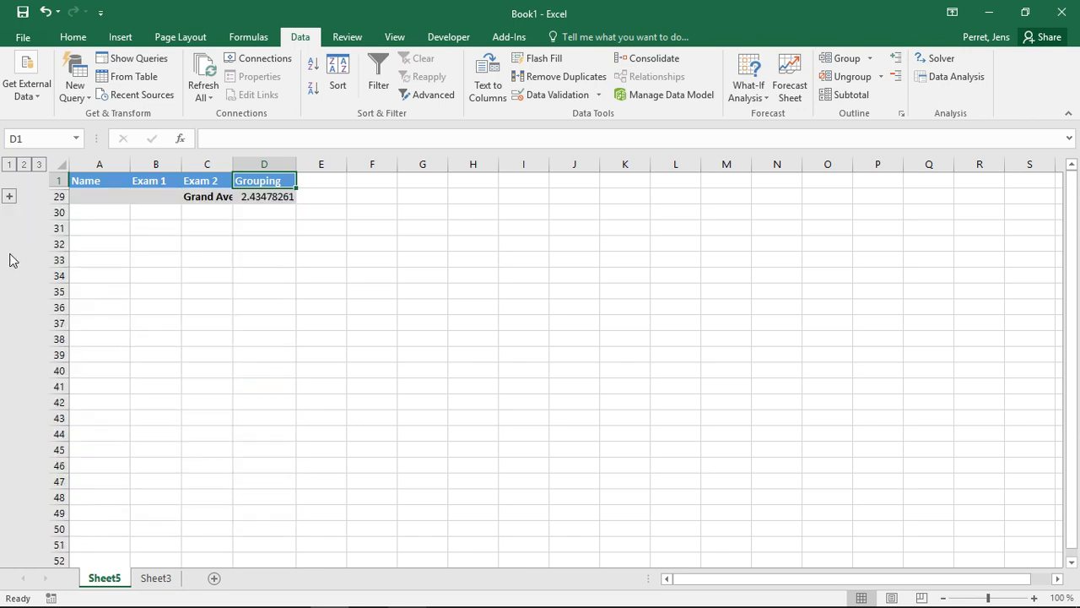
{"action": "left_click", "coordinate": [10, 196]}
{"action": "left_click", "coordinate": [24, 197]}
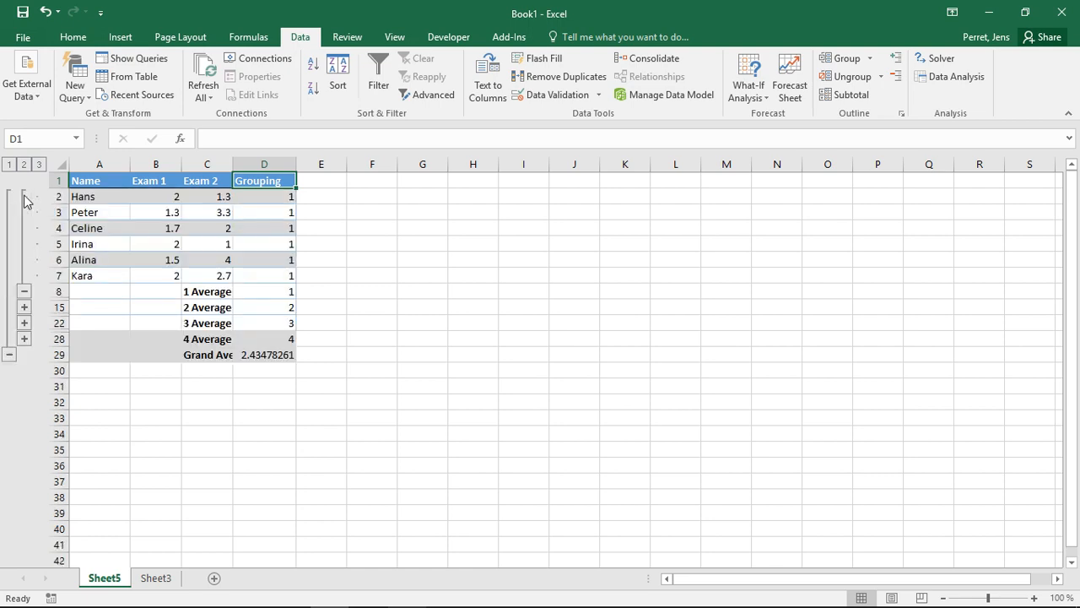
Replace the current subtotals with averages of Exam 1 and Exam 2 at each change in Grouping, excluding the Grouping column
{"action": "left_click", "coordinate": [197, 291]}
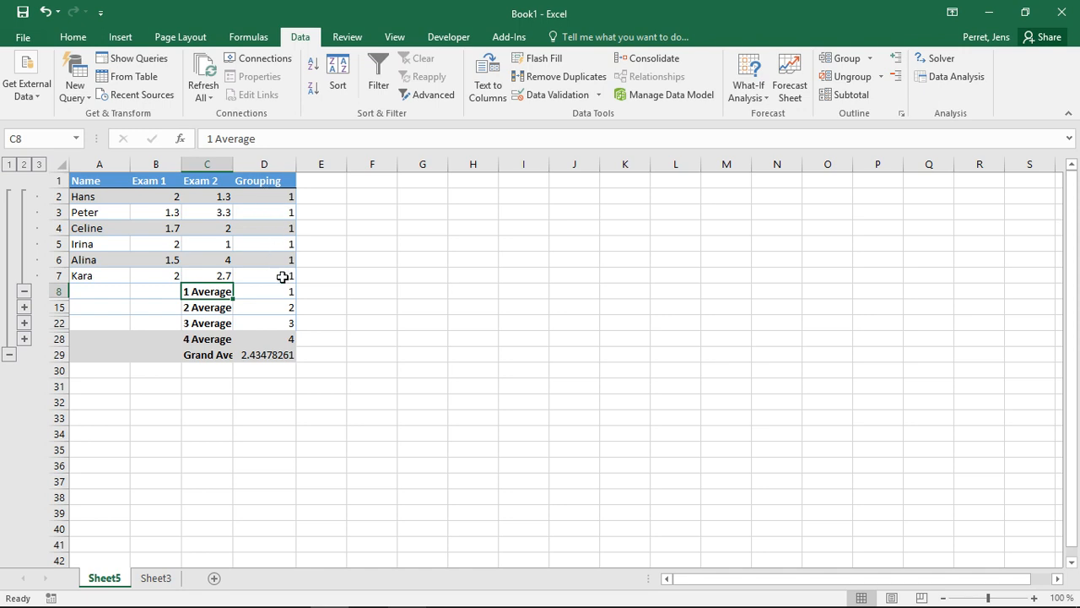
{"action": "right_click", "coordinate": [201, 291]}
{"action": "left_click", "coordinate": [846, 94]}
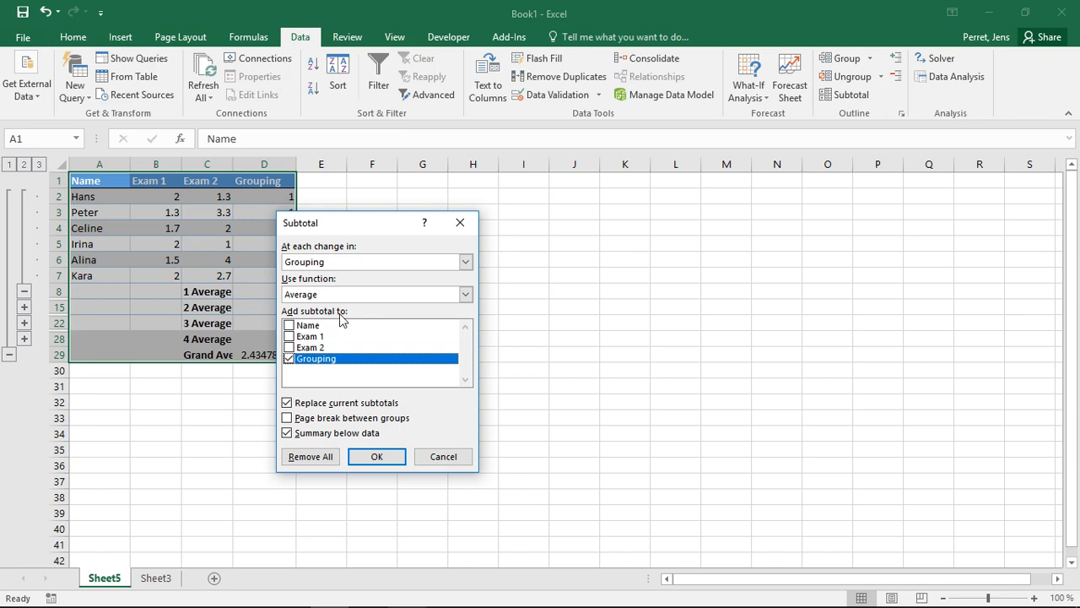
{"action": "left_click", "coordinate": [317, 336]}
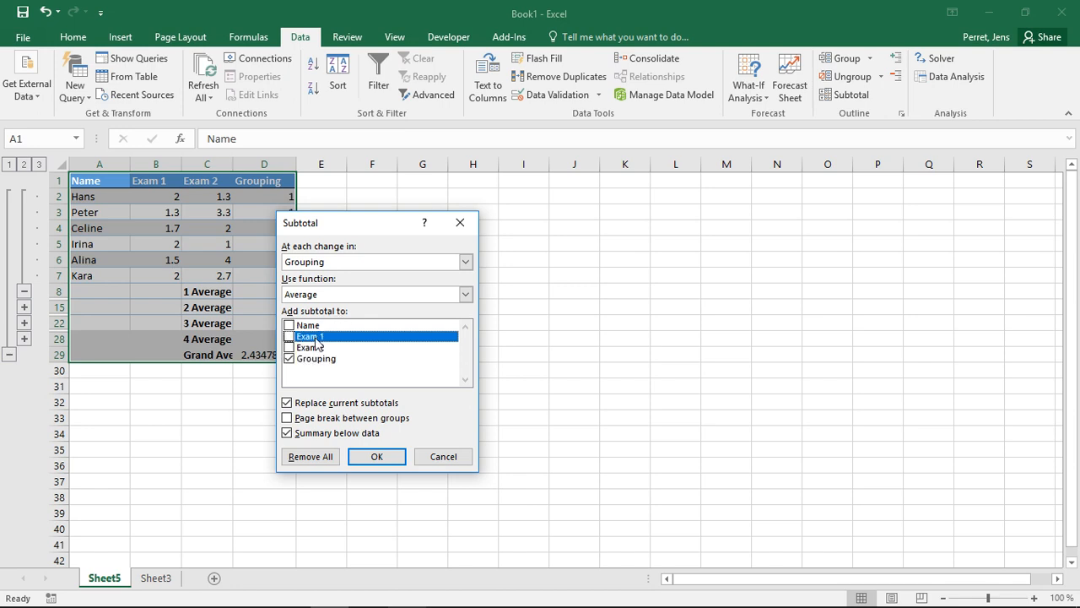
{"action": "left_click", "coordinate": [288, 336]}
{"action": "left_click", "coordinate": [289, 347]}
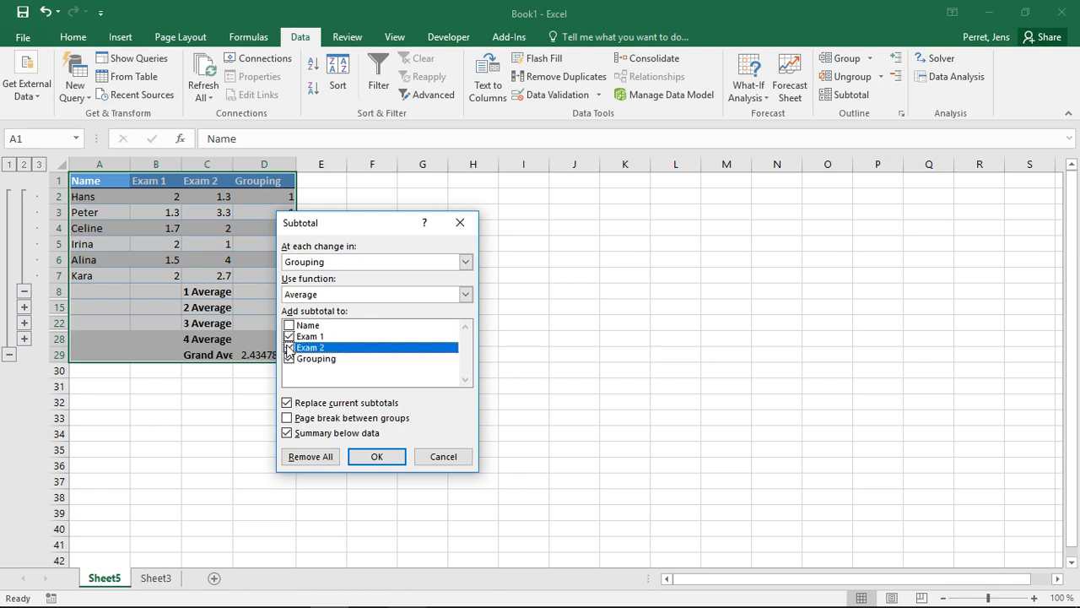
{"action": "left_click", "coordinate": [377, 456]}
{"action": "left_click", "coordinate": [277, 325]}
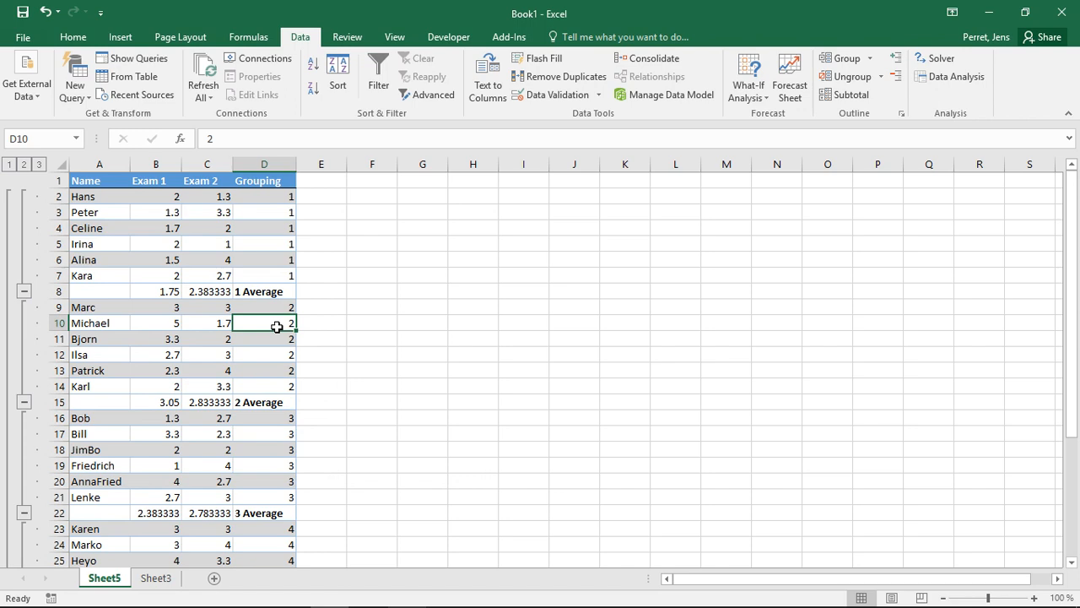
Inspect group 1's average formulas for Exam 1 and Exam 2, and review the Subtotal settings without changing them
{"action": "left_click", "coordinate": [163, 291]}
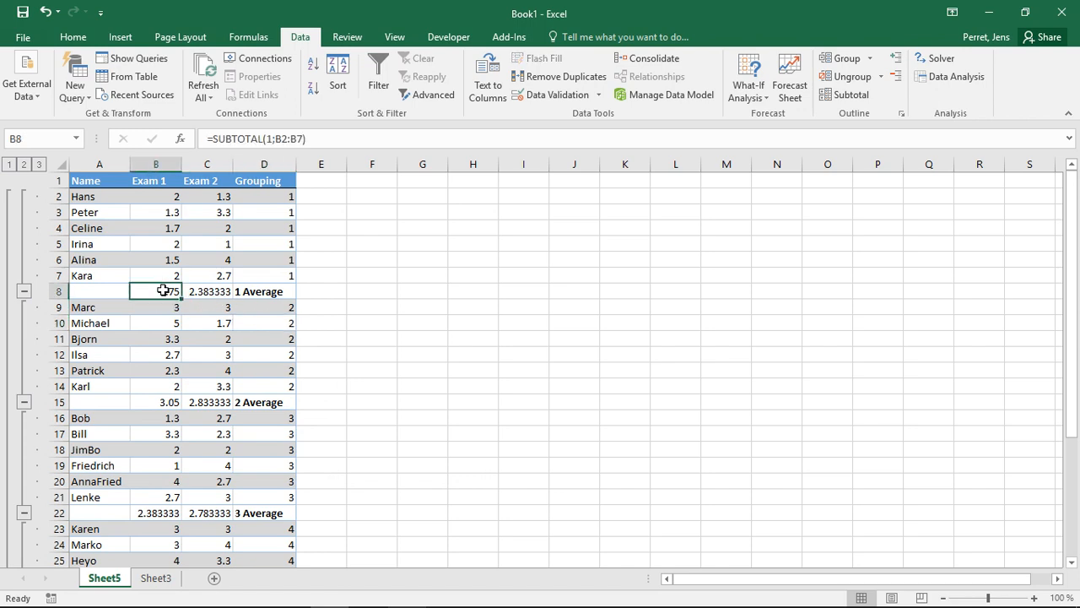
{"action": "left_click", "coordinate": [209, 292]}
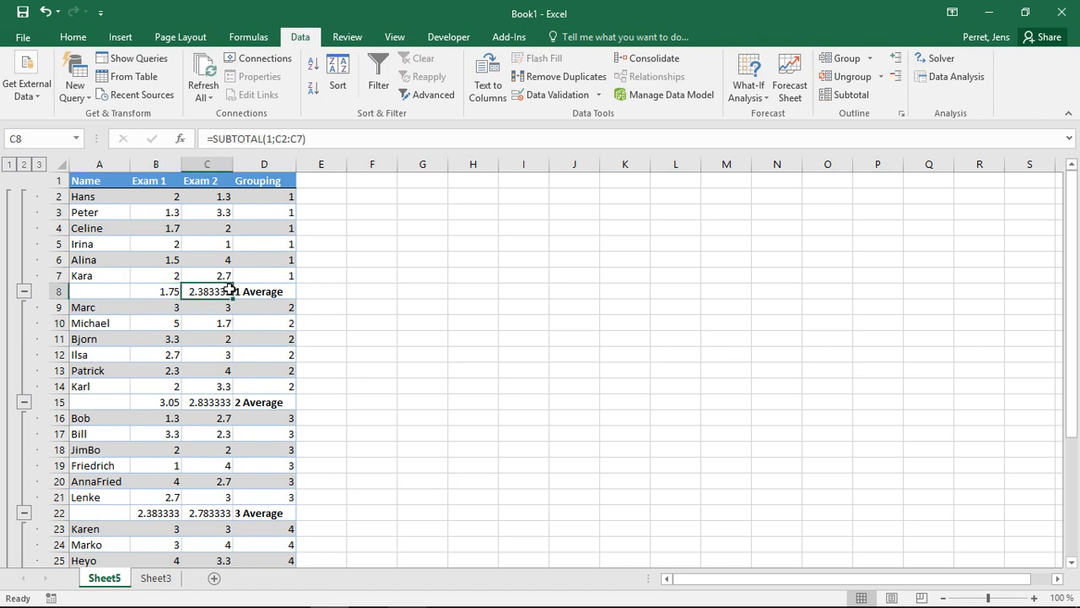
{"action": "left_click", "coordinate": [245, 182]}
{"action": "left_click", "coordinate": [839, 94]}
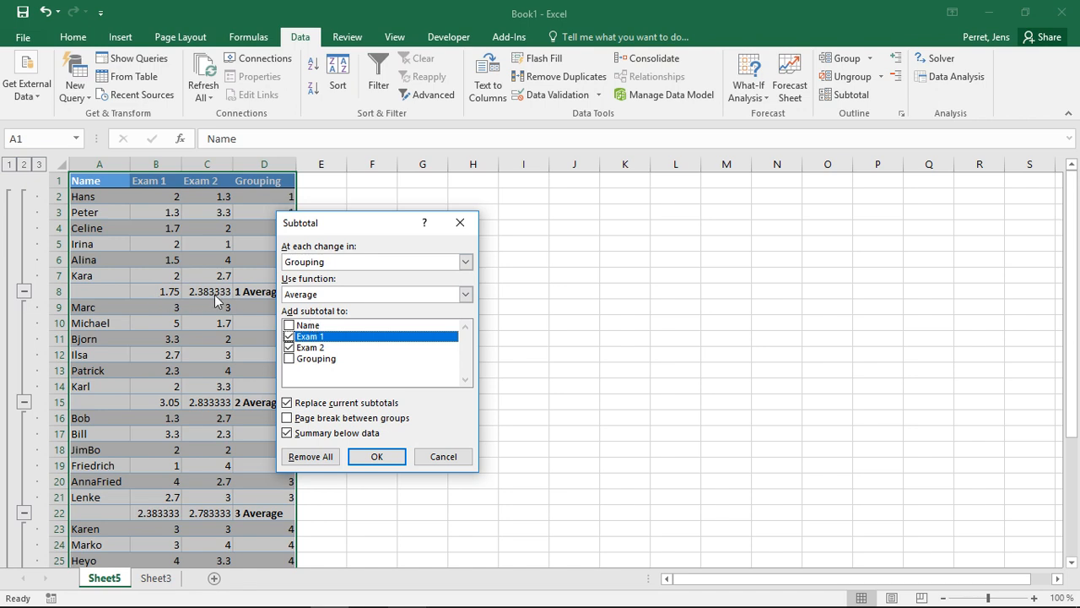
{"action": "left_click", "coordinate": [443, 456]}
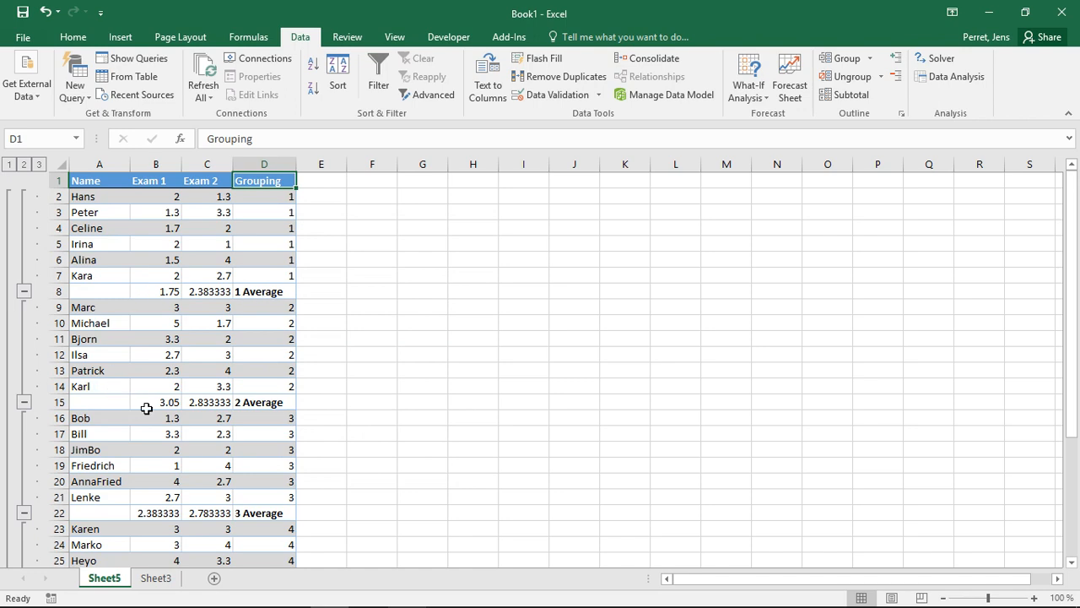
Collapse the detail rows of groups 1 to 4, leaving only the exam averages per group and the grand average
{"action": "left_click", "coordinate": [23, 291]}
{"action": "left_click", "coordinate": [23, 308]}
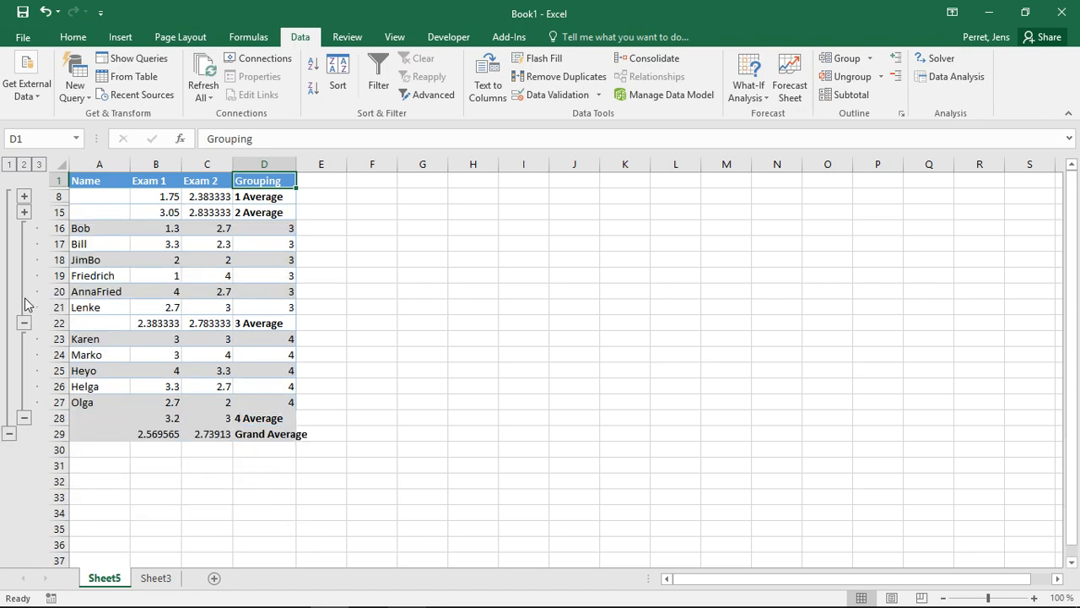
{"action": "left_click", "coordinate": [24, 338]}
{"action": "left_click", "coordinate": [24, 324]}
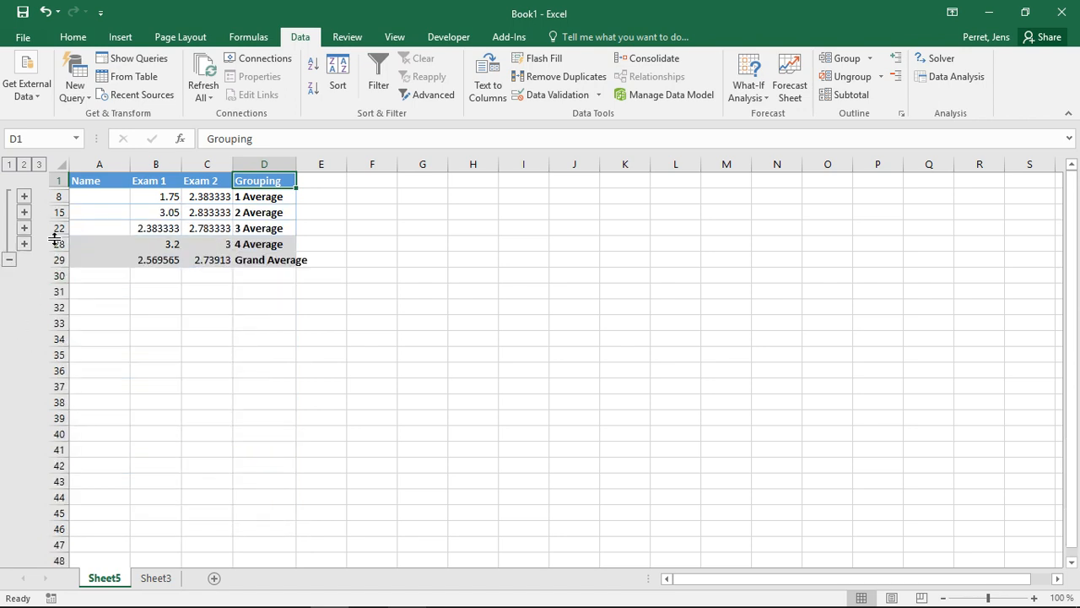
{"action": "left_click", "coordinate": [156, 319]}
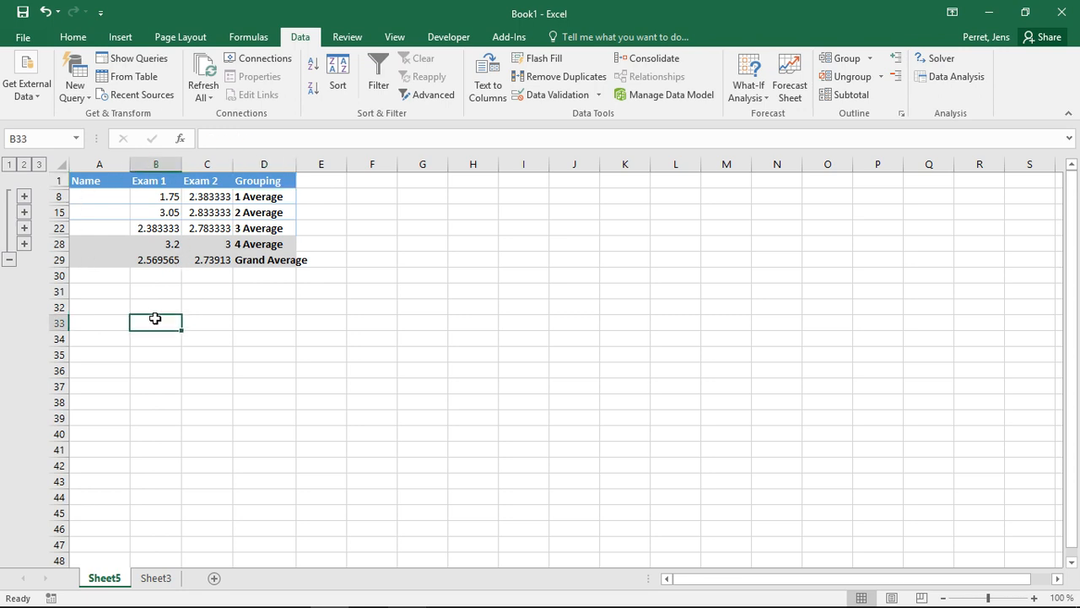